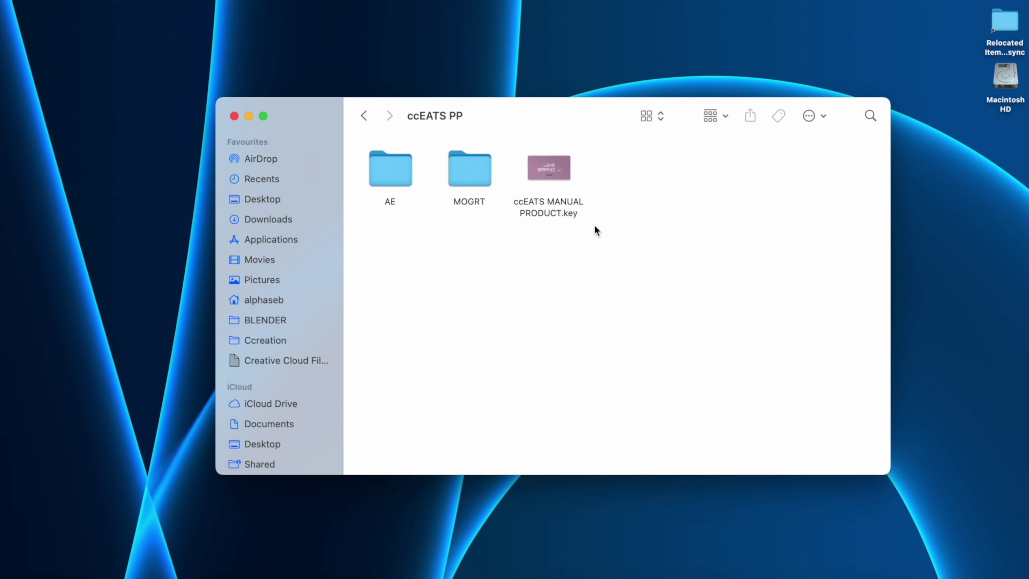
# Step: Check the ccEATS MANUAL file, then bring Premiere Pro 2022 to the front
pyautogui.click(530, 206)
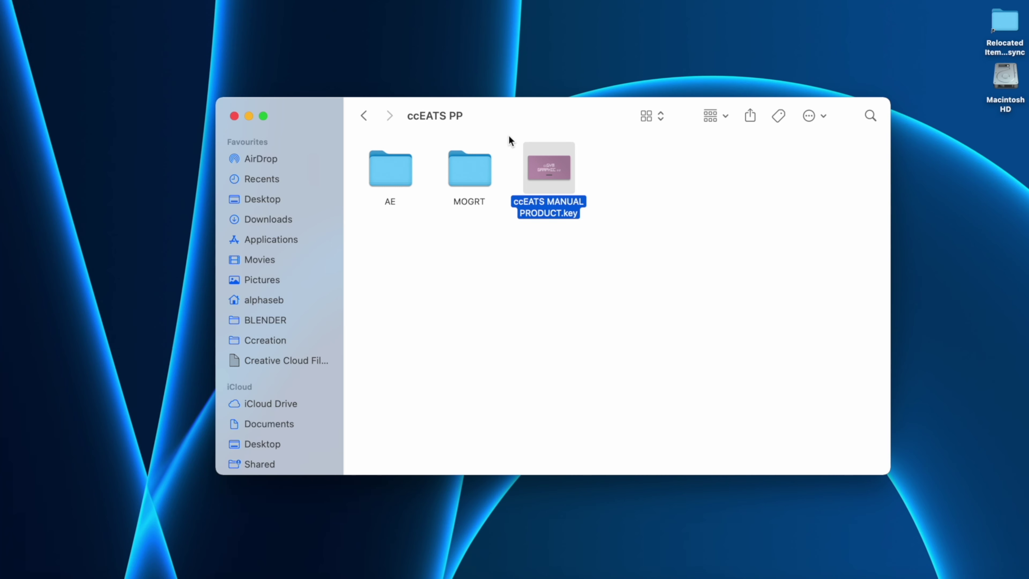
pyautogui.click(392, 218)
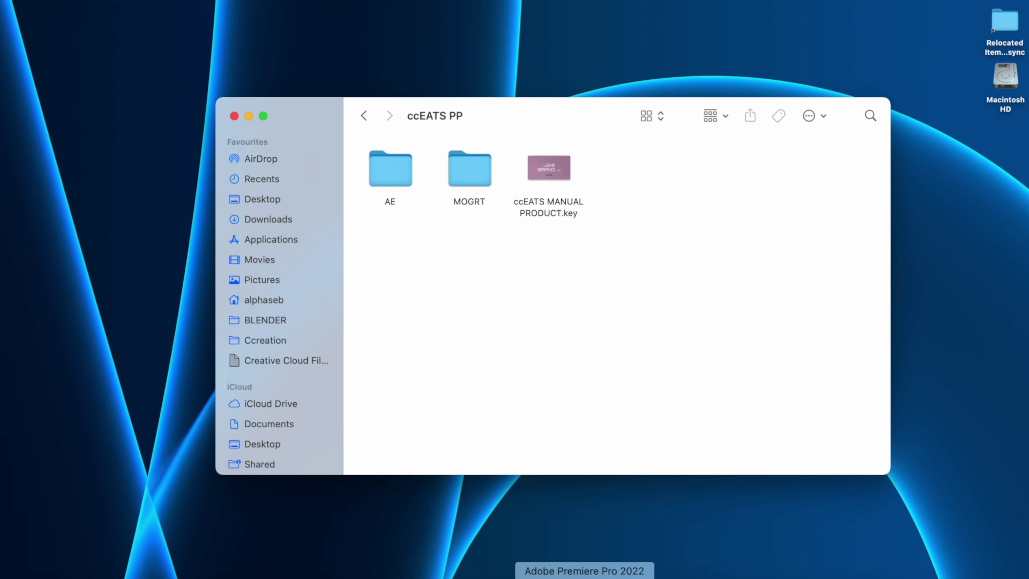
pyautogui.click(591, 573)
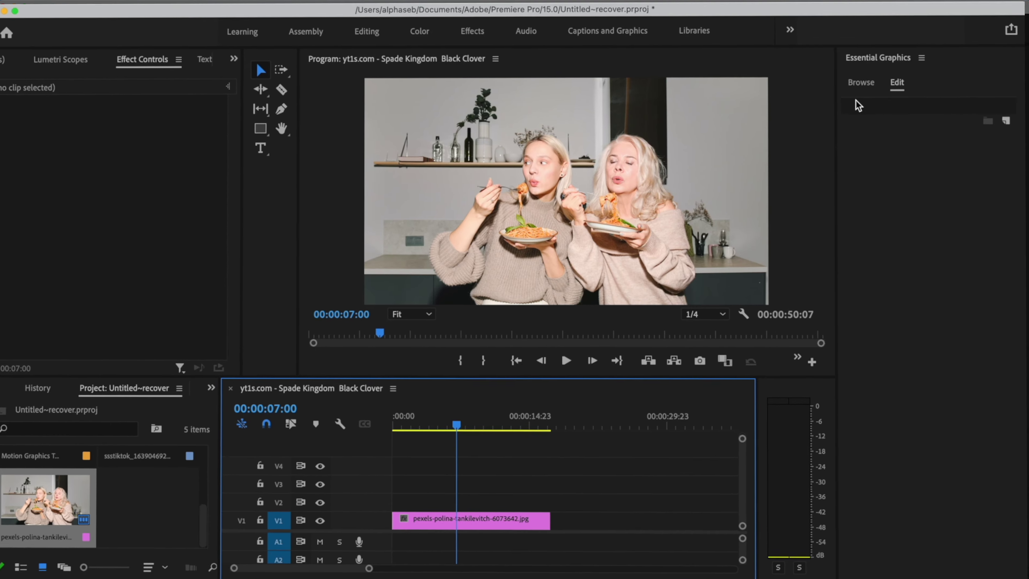
# Step: Install ccEATS.mogrt from the MOGRT folder through Essential Graphics Browse
pyautogui.click(834, 92)
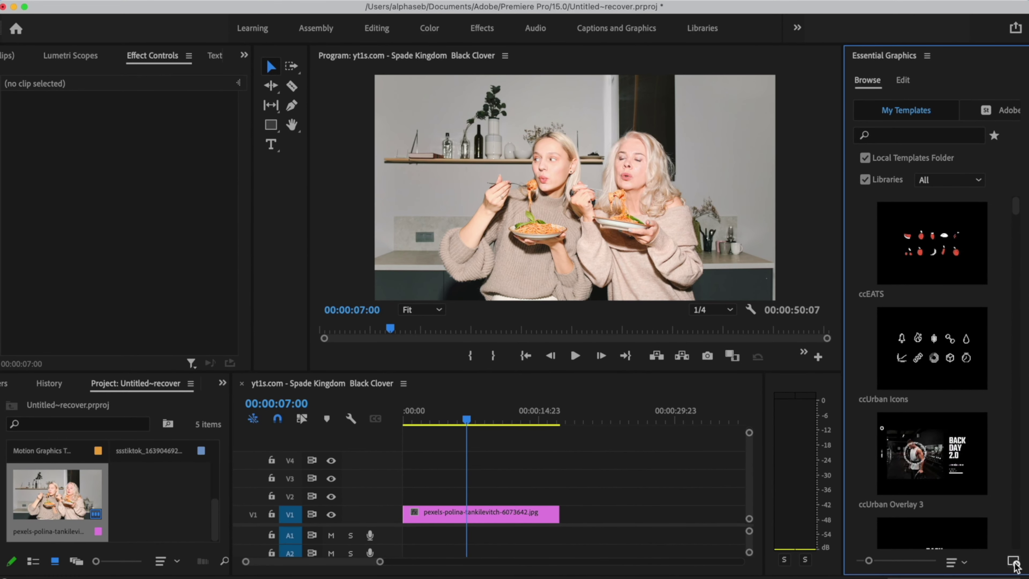
pyautogui.click(1014, 562)
pyautogui.moveTo(396, 200); pyautogui.dragTo(329, 121)
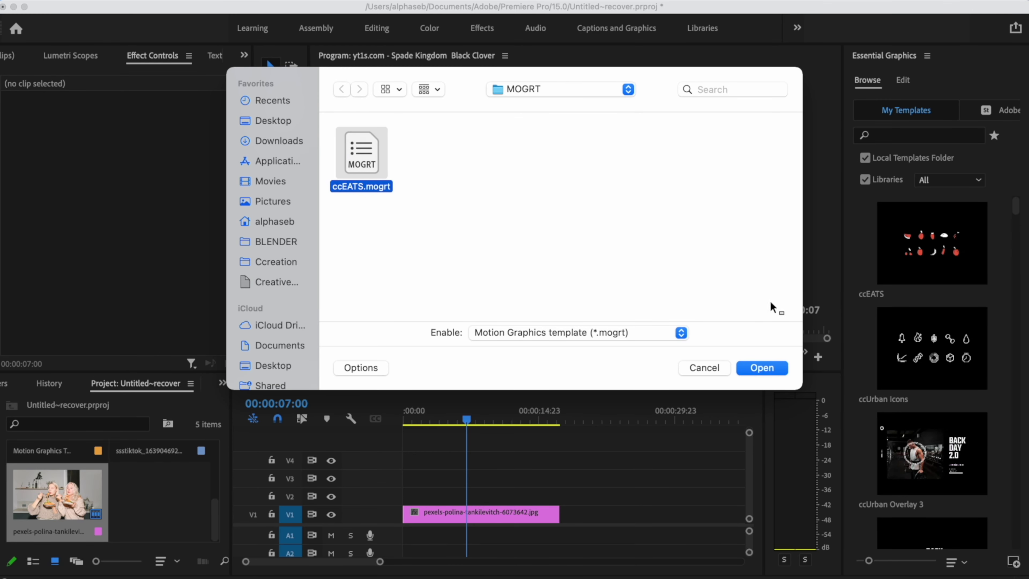
pyautogui.click(767, 367)
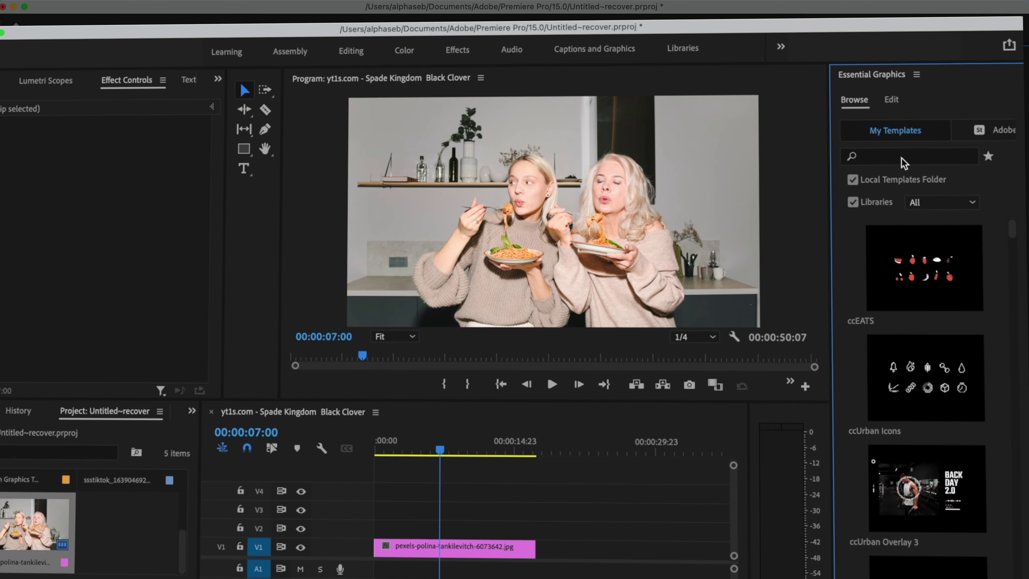
# Step: Filter templates by 'ccea' and drop the ccEATS template onto V2 above the photo
pyautogui.click(912, 137)
pyautogui.write('cceats')
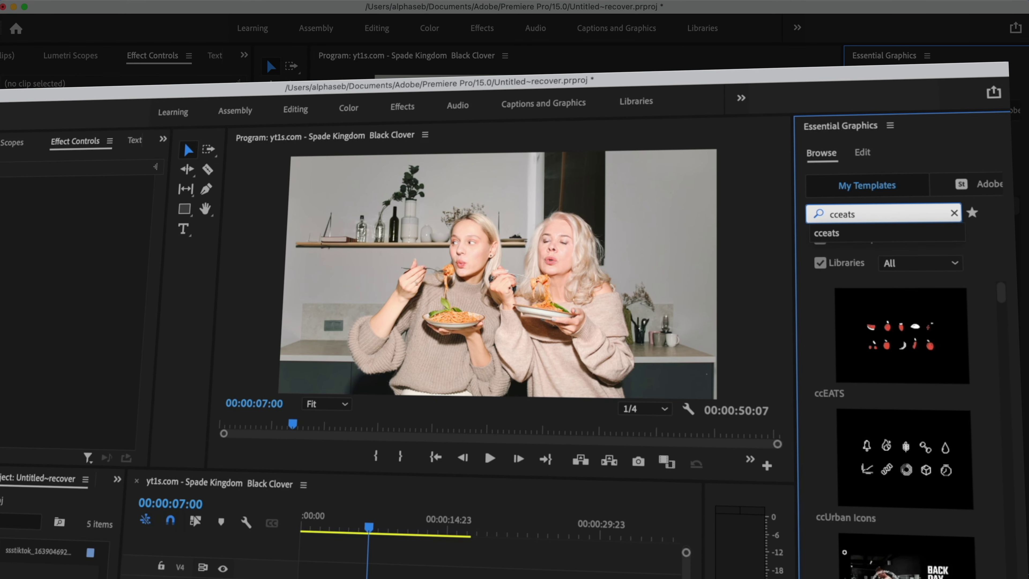
pyautogui.press('Return')
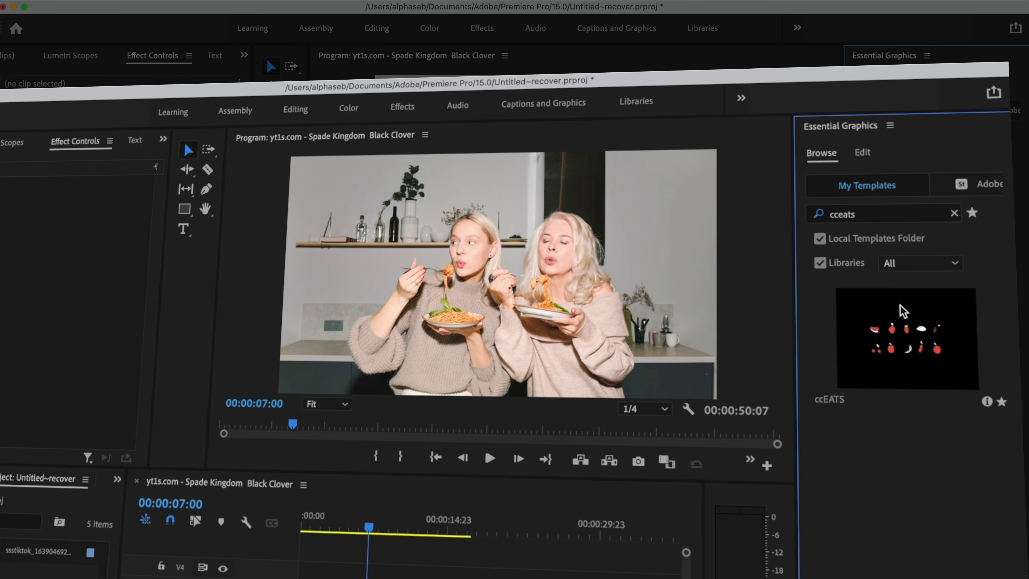
pyautogui.moveTo(894, 324); pyautogui.dragTo(415, 514)
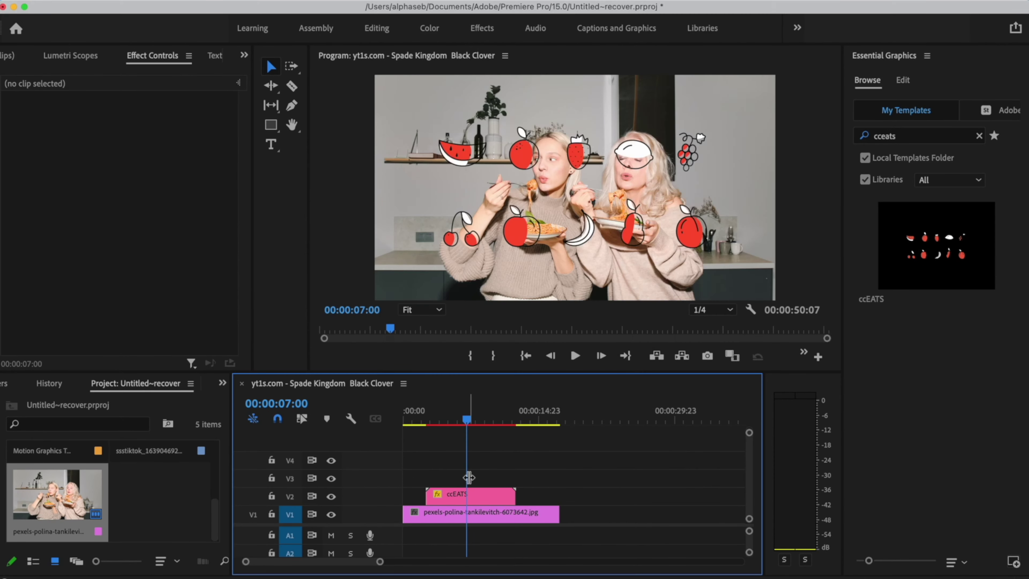
# Step: Select the ccEATS clip and choose the LANDSCAPE layout from its layout list
pyautogui.click(470, 500)
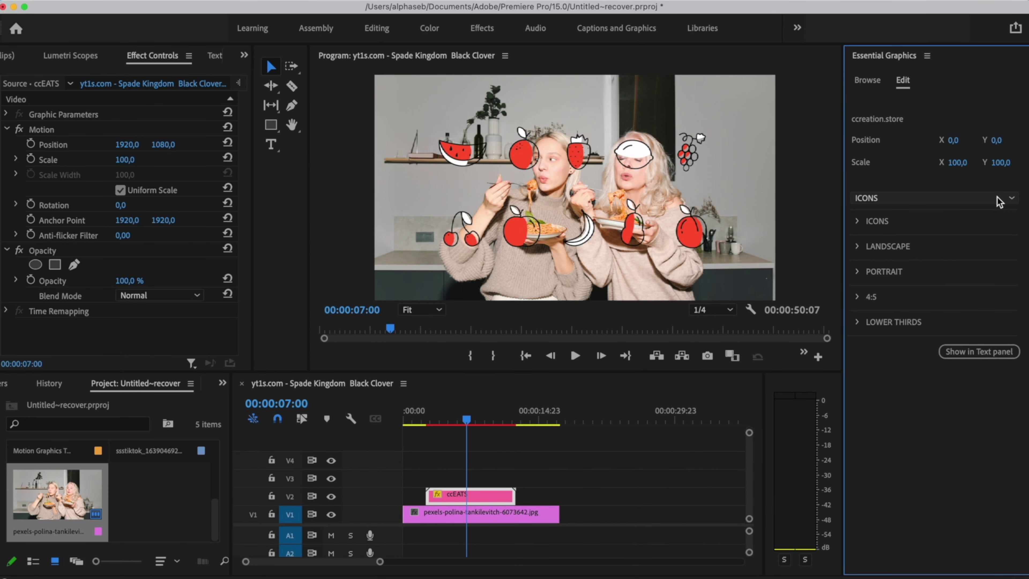
pyautogui.click(1011, 199)
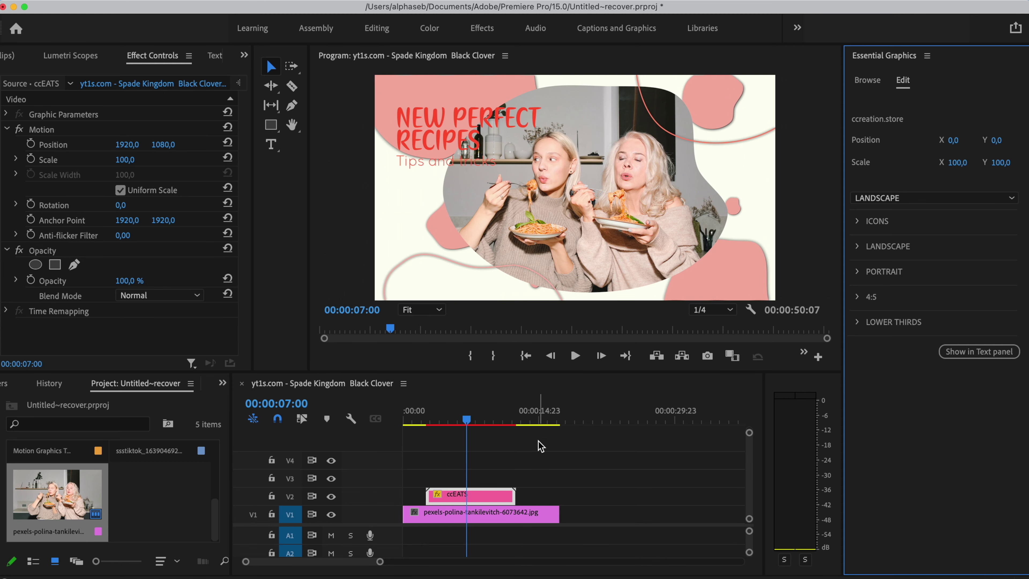
pyautogui.click(474, 502)
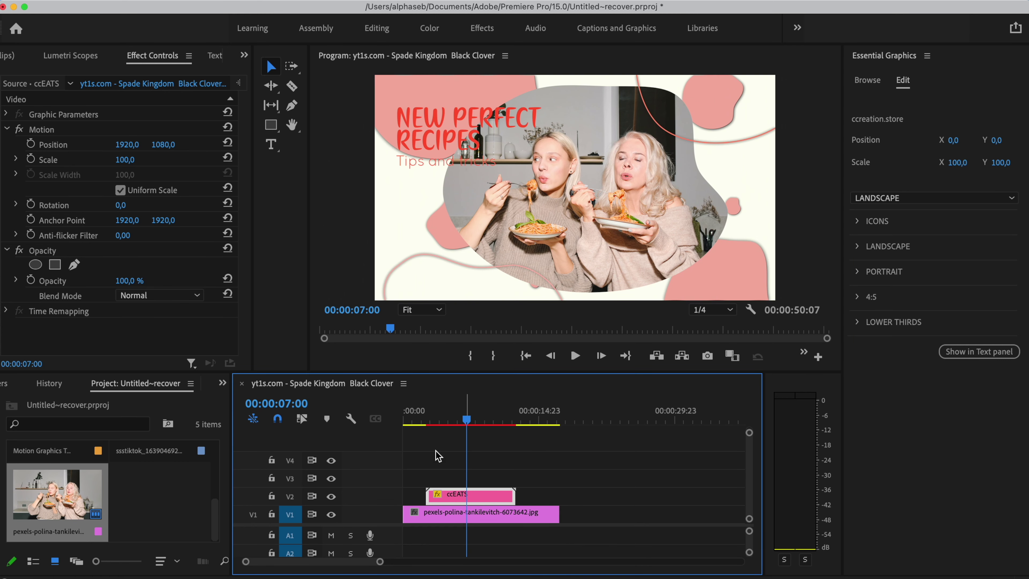
pyautogui.click(231, 1)
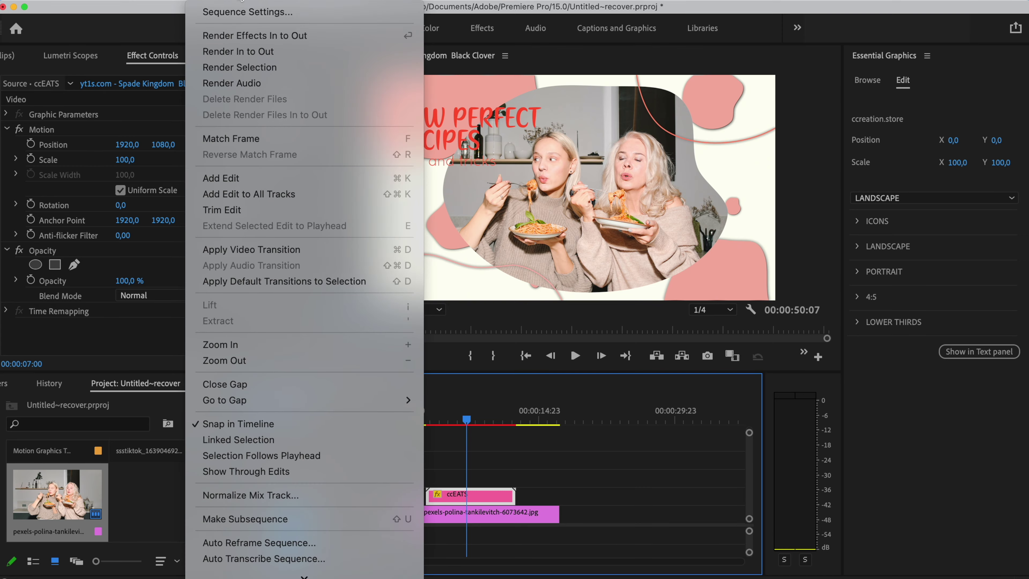
pyautogui.click(300, 15)
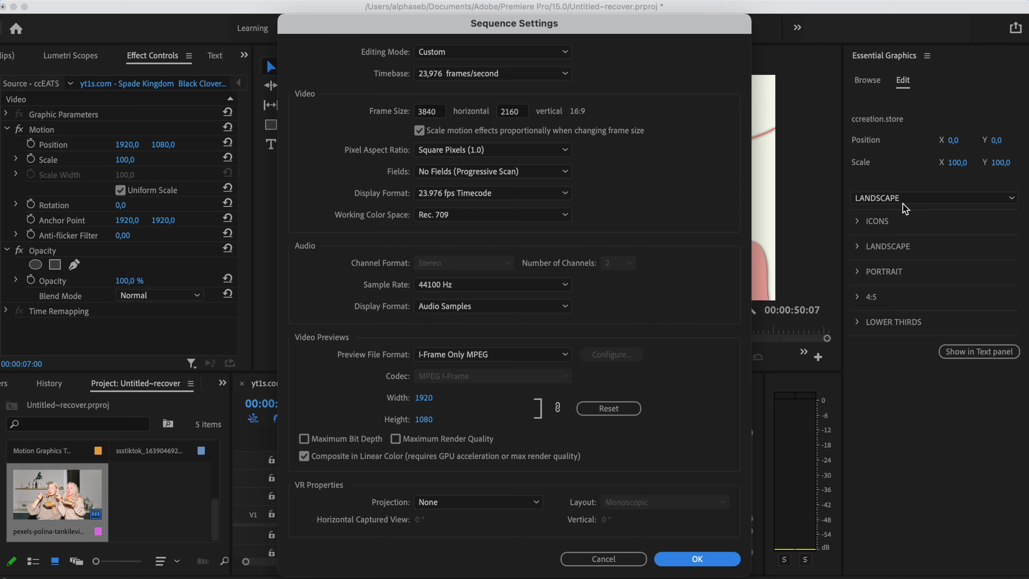
pyautogui.click(695, 556)
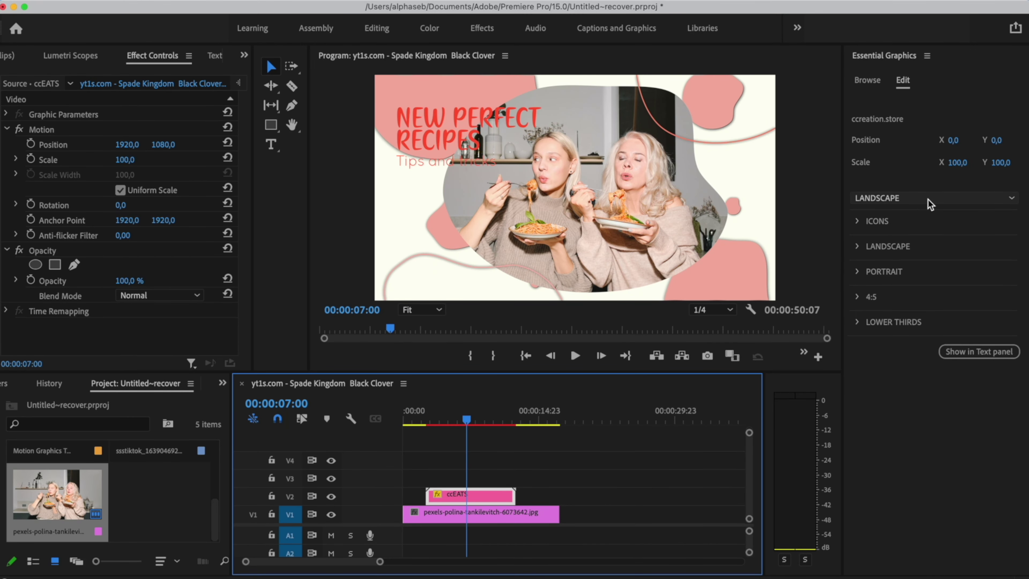
# Step: Expand LANDSCAPE item 1 and review its titles, fonts, Motion Wave Speed 3, shapes and colours
pyautogui.click(859, 248)
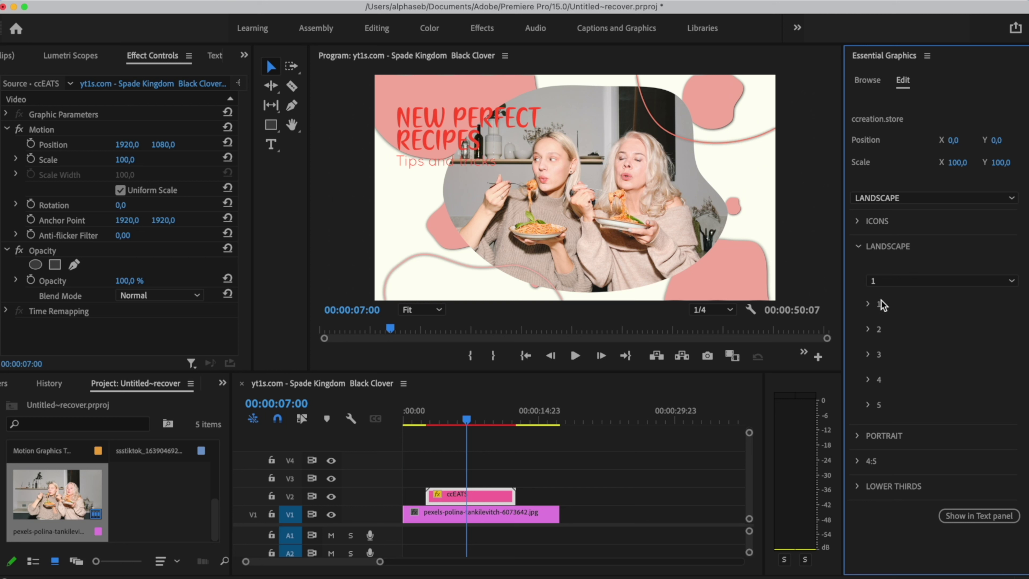
pyautogui.click(868, 305)
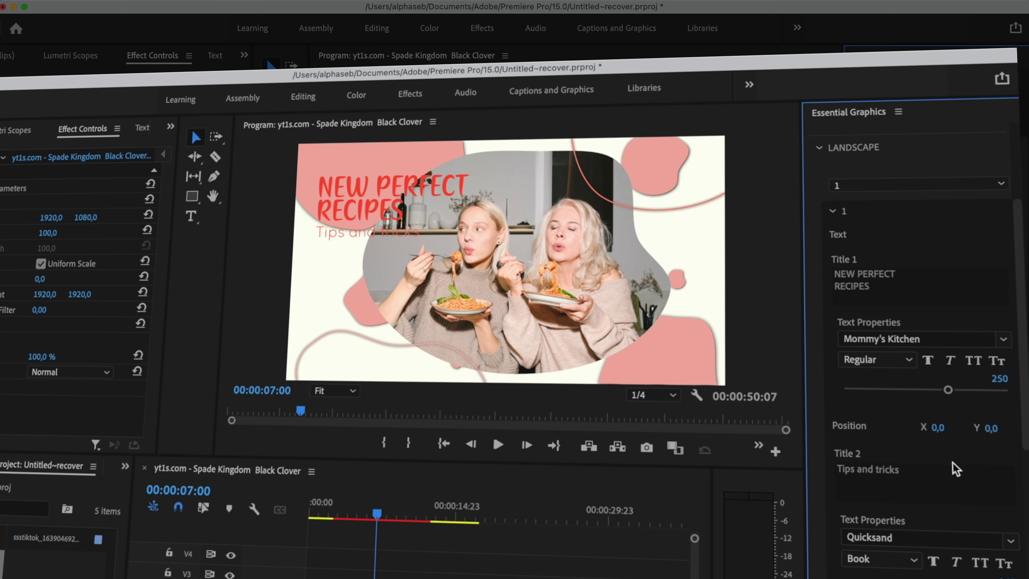
pyautogui.scroll(-6, 952, 463)
pyautogui.scroll(-1, 955, 468)
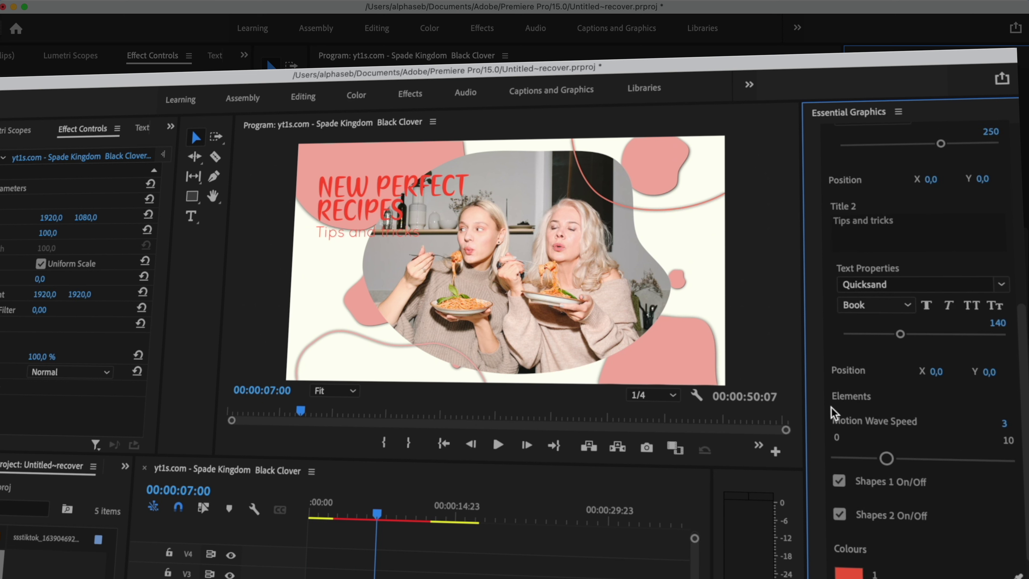
pyautogui.scroll(-5, 818, 403)
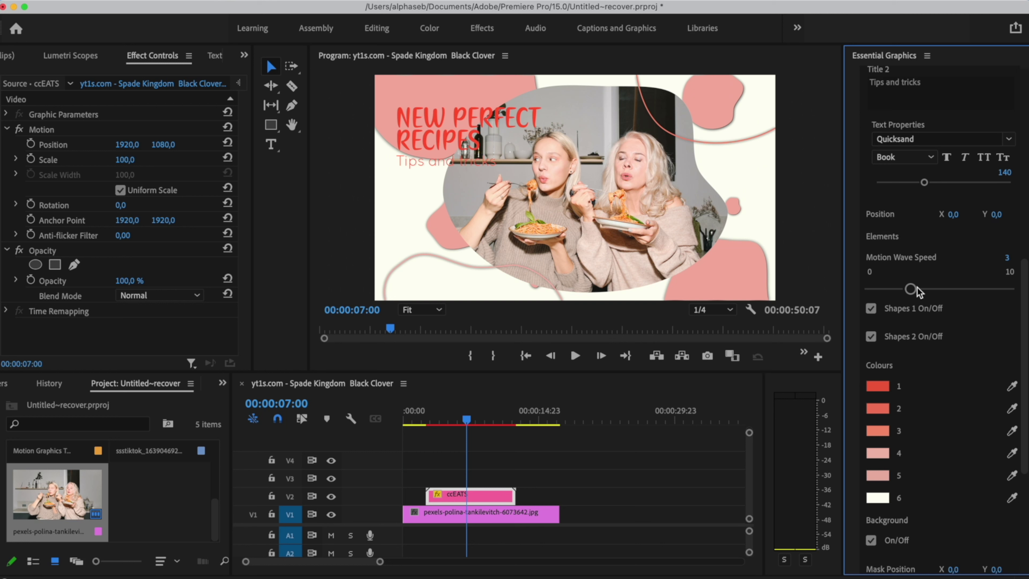
# Step: Toggle Shapes 1 and Shapes 2 off and back on, then try the Background On/Off toggle
pyautogui.click(873, 309)
pyautogui.click(873, 309)
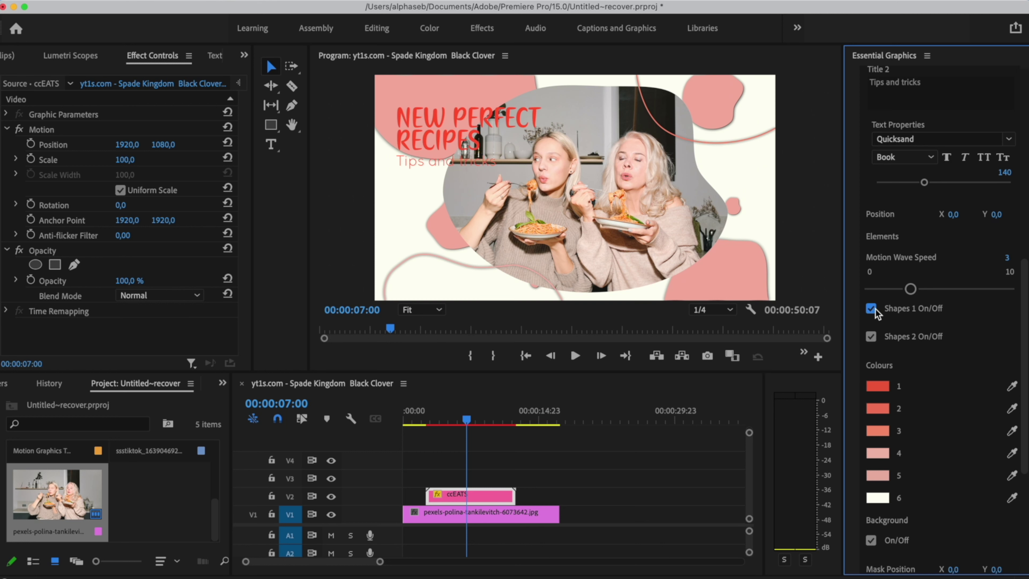
pyautogui.click(871, 338)
pyautogui.click(872, 337)
pyautogui.scroll(-3, 920, 294)
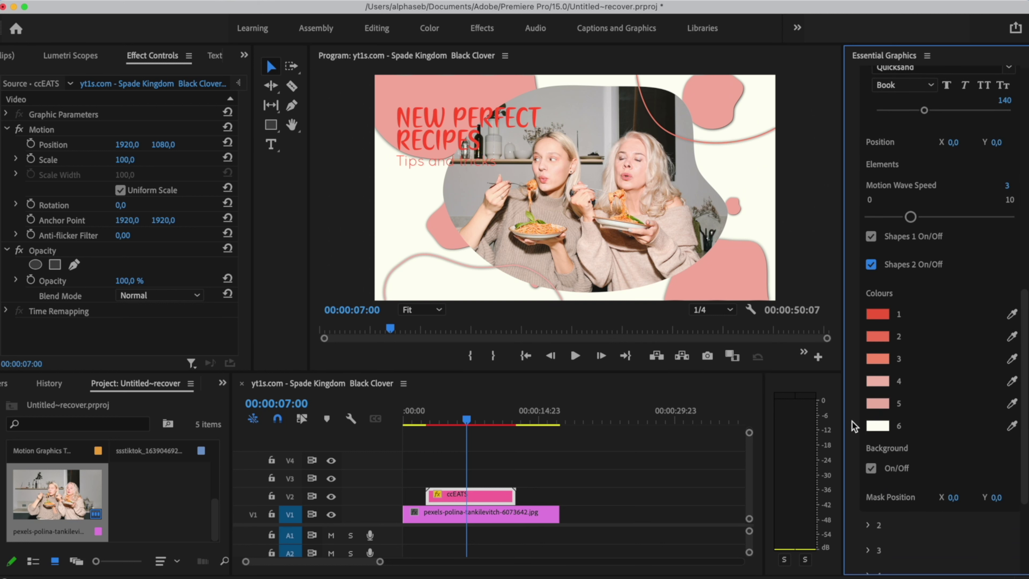
pyautogui.scroll(-2, 972, 437)
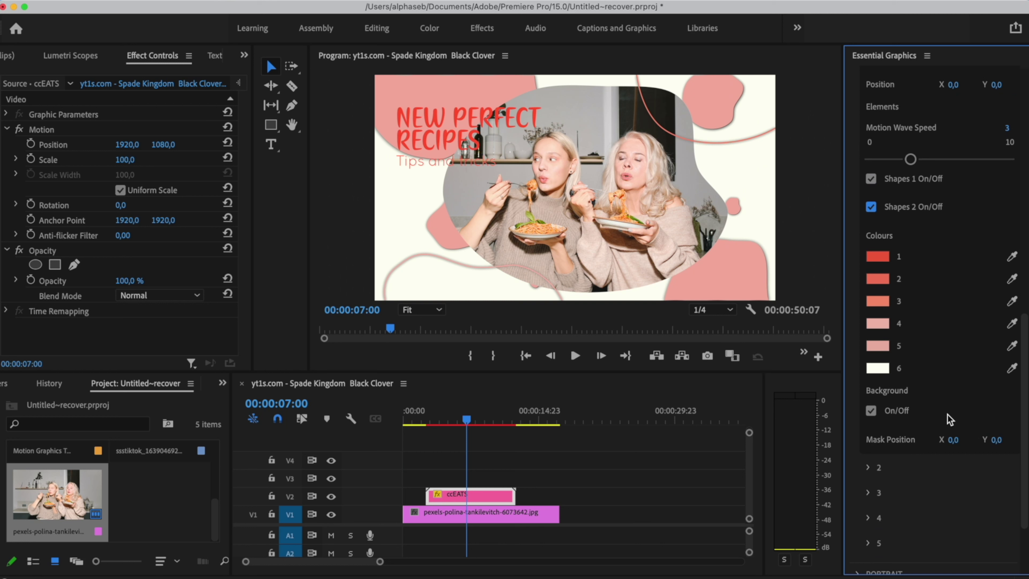
pyautogui.click(872, 410)
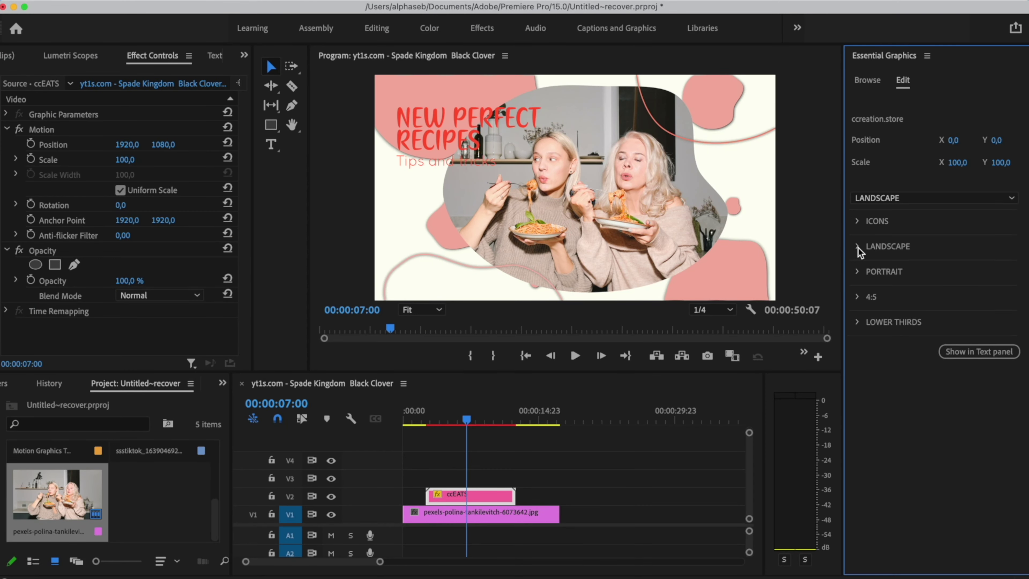
# Step: Switch the ccEATS layout to ICONS and expand the ICONS settings
pyautogui.click(1008, 201)
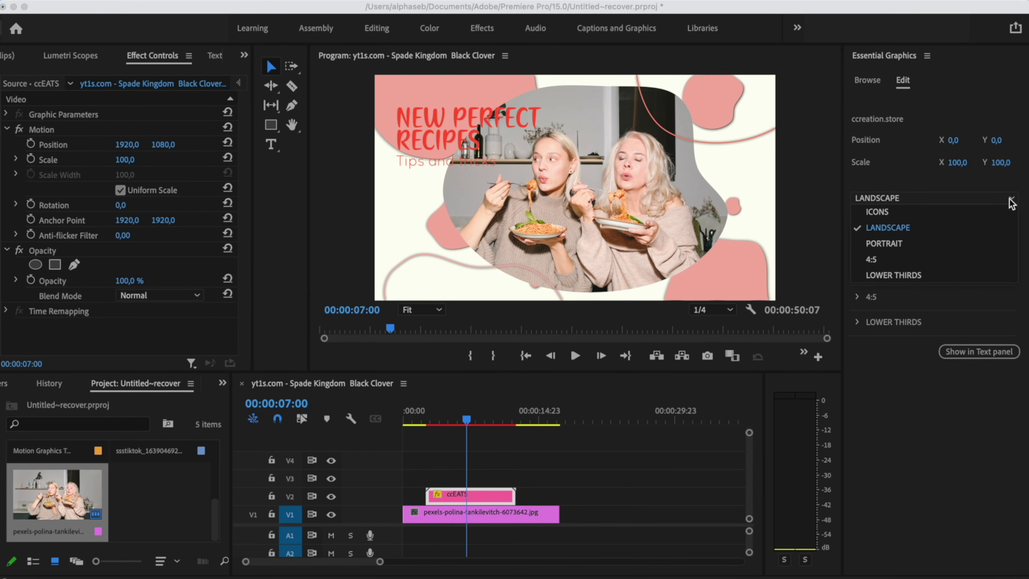
pyautogui.click(889, 214)
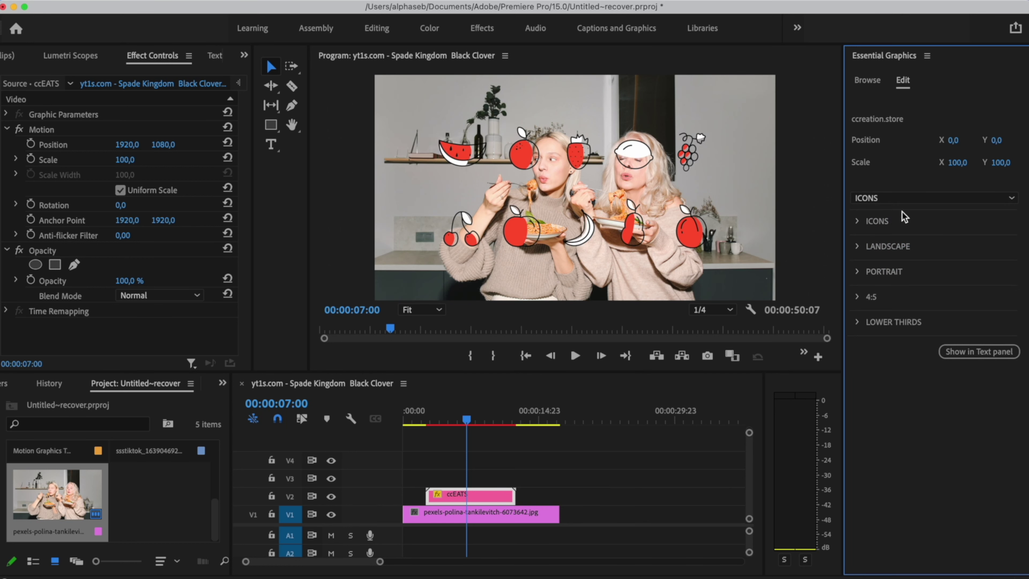
pyautogui.click(858, 222)
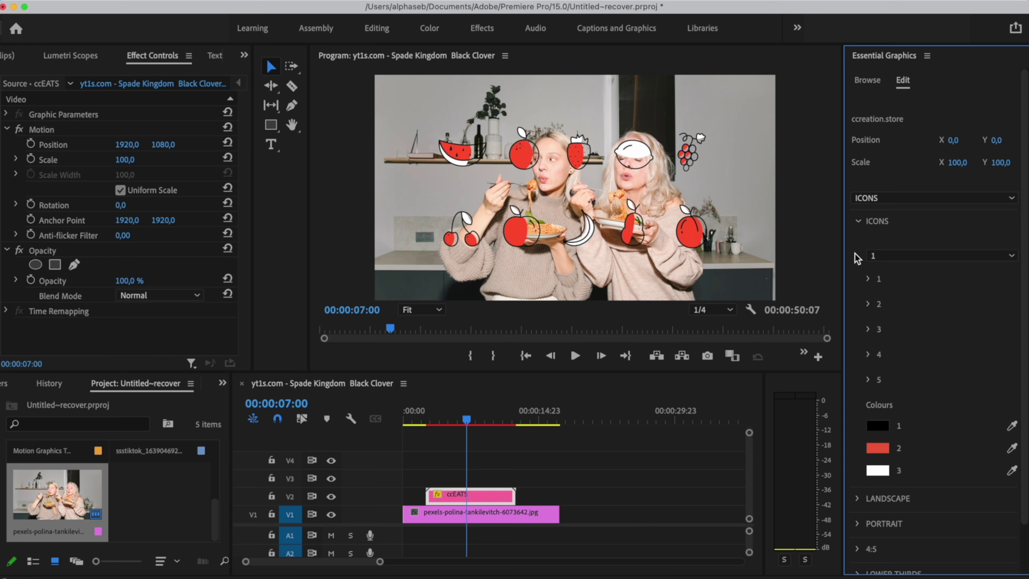
pyautogui.scroll(-2, 857, 259)
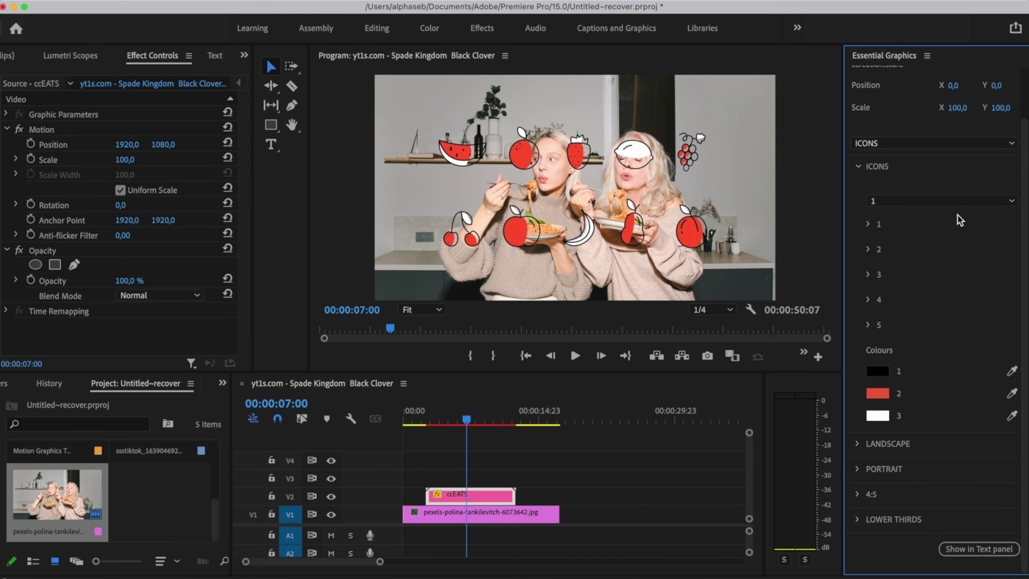
# Step: Expand icon group 1 and bring its Swing Amount down to 0
pyautogui.click(869, 224)
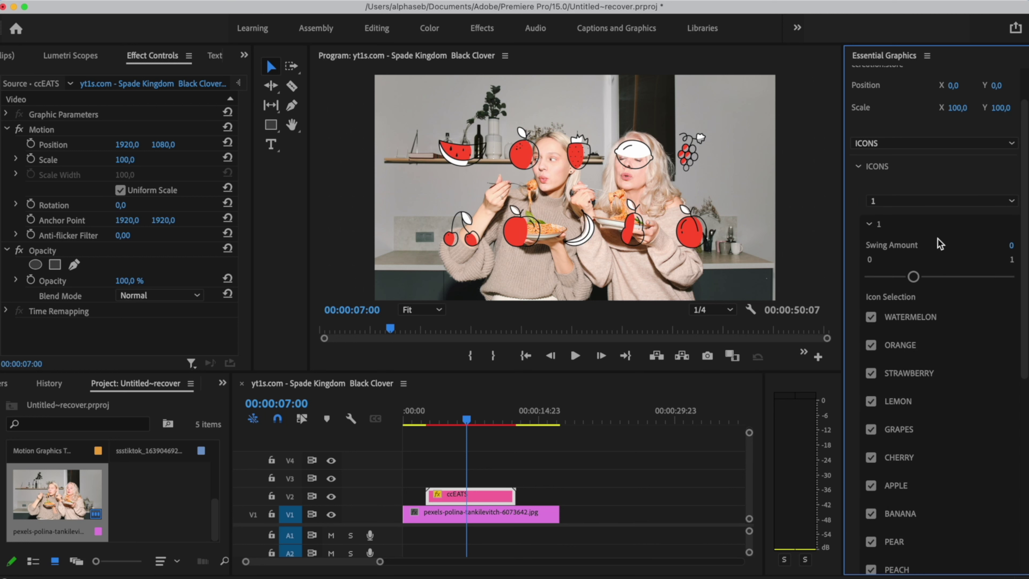
pyautogui.scroll(-2, 938, 241)
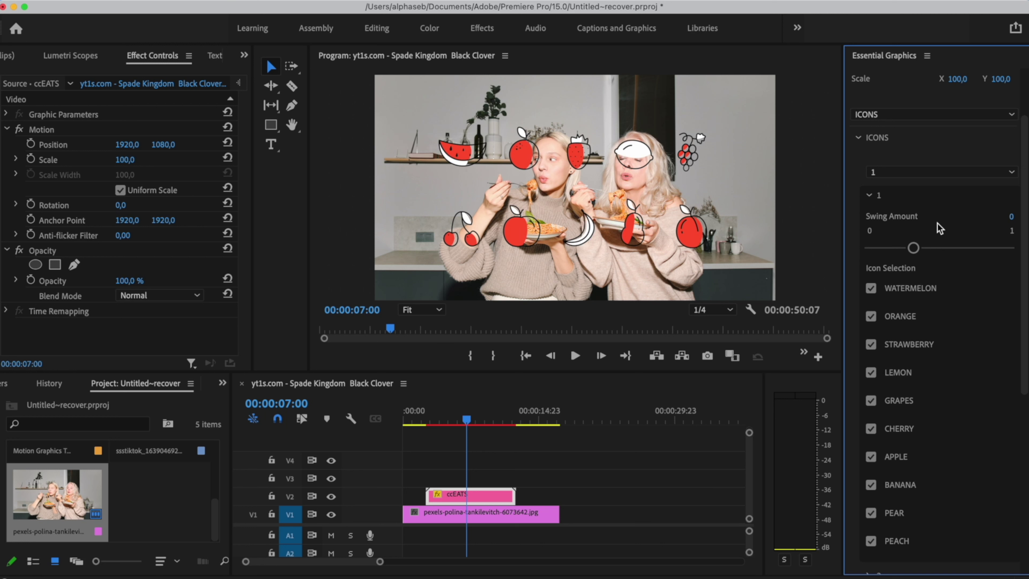
pyautogui.moveTo(917, 248)
pyautogui.mouseDown()
pyautogui.moveTo(831, 254)
pyautogui.moveTo(974, 257)
pyautogui.moveTo(898, 250)
pyautogui.mouseUp()
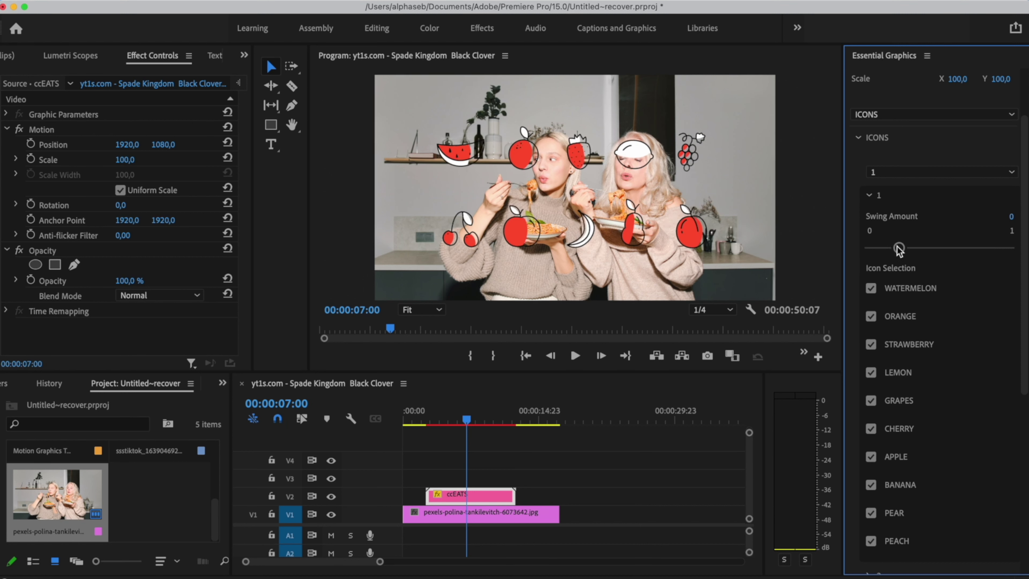
pyautogui.scroll(-5, 964, 343)
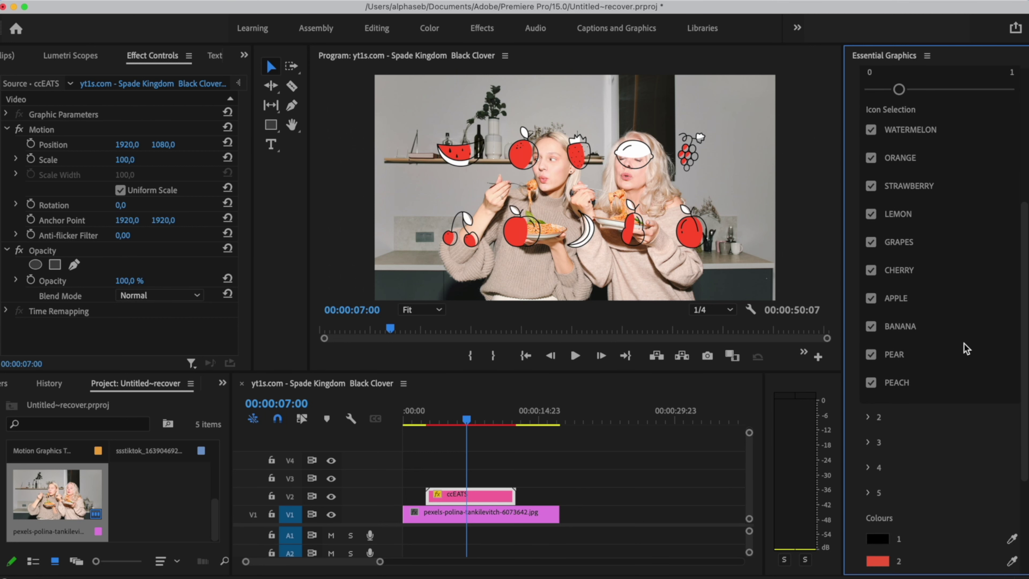
# Step: Untick watermelon, orange, strawberry, lemon, grapes, cherry, apple, banana and pear icons
pyautogui.click(872, 130)
pyautogui.click(870, 159)
pyautogui.click(871, 186)
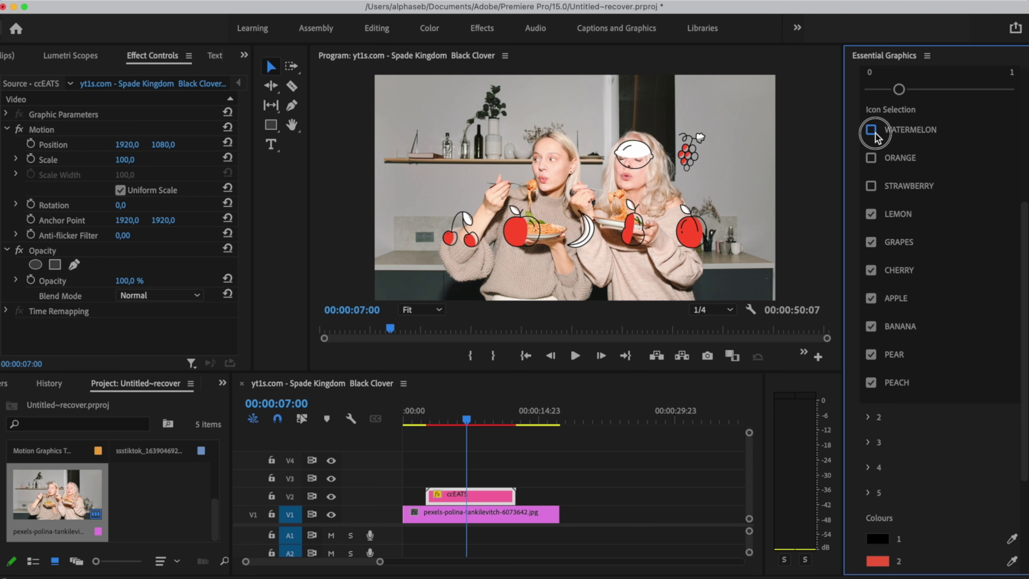
pyautogui.click(872, 214)
pyautogui.click(871, 242)
pyautogui.click(871, 270)
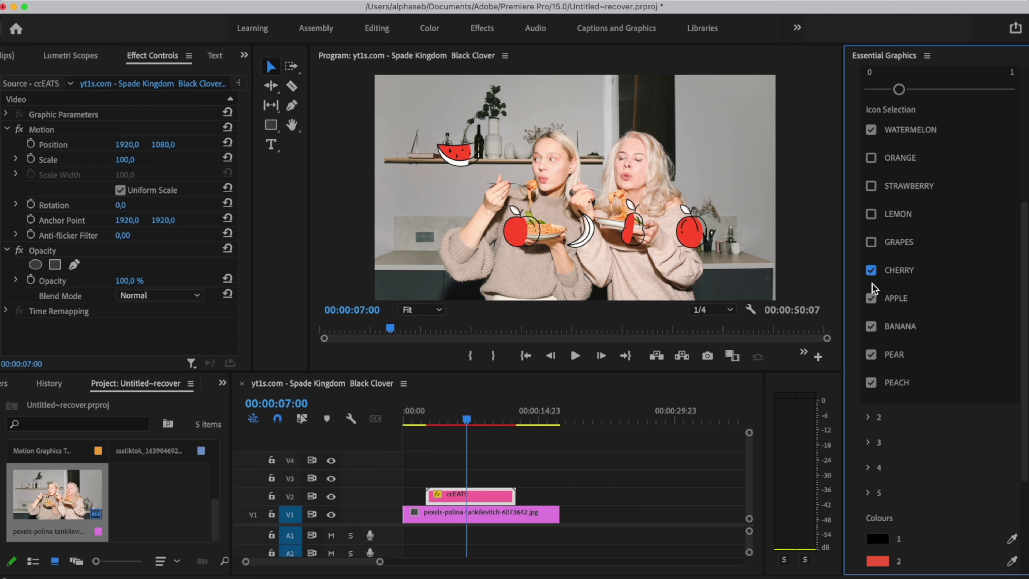
pyautogui.click(871, 302)
pyautogui.click(871, 327)
pyautogui.click(871, 354)
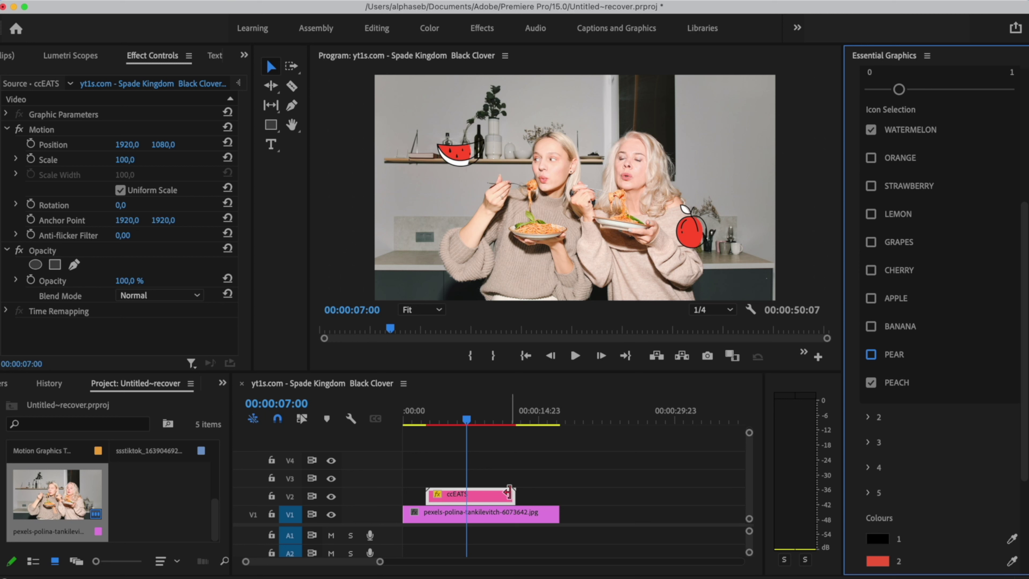
# Step: Re-tick watermelon, untick peach, then re-tick pear, banana, apple, cherry, grapes, lemon and orange
pyautogui.click(877, 130)
pyautogui.click(875, 130)
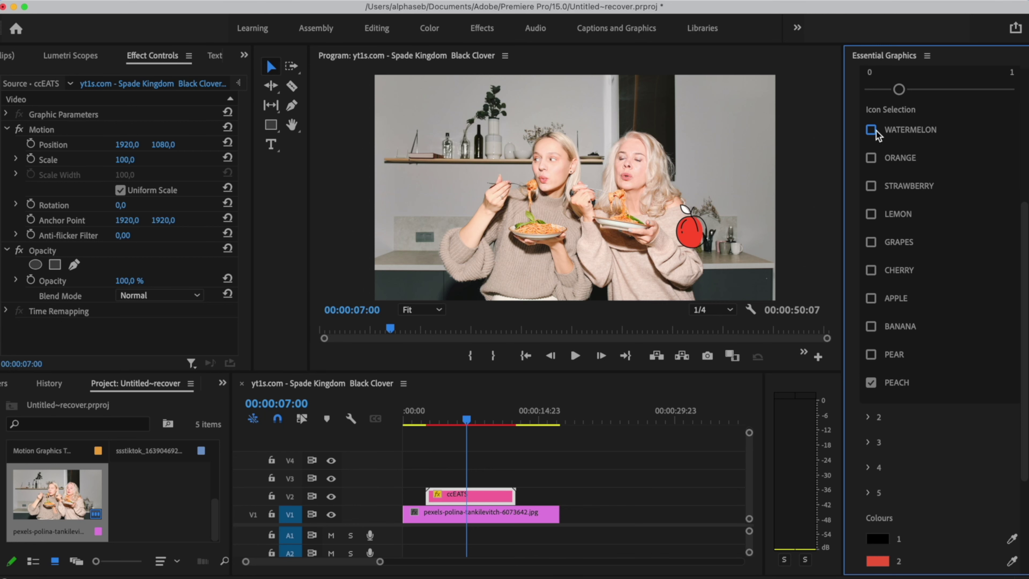
pyautogui.click(872, 383)
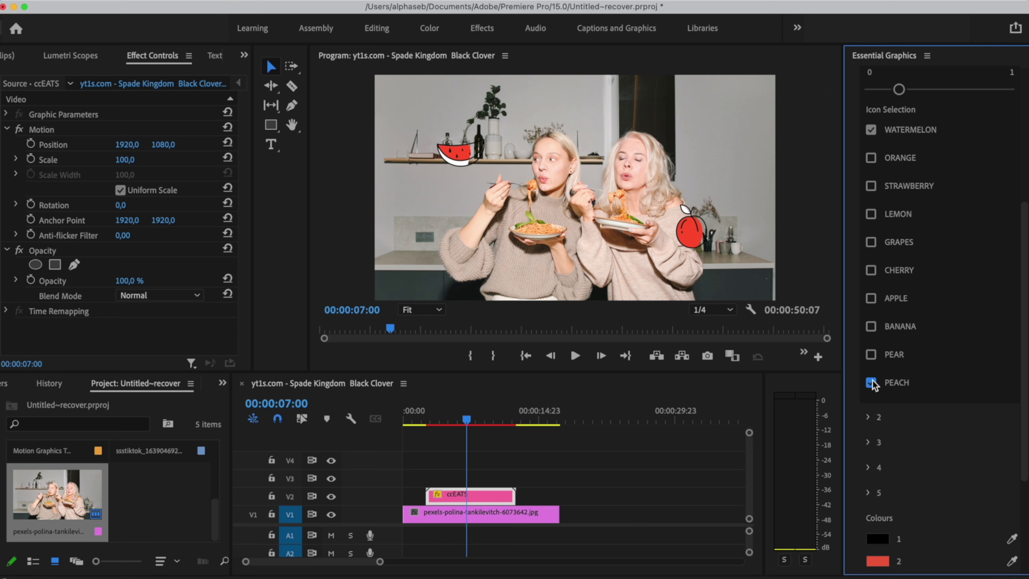
pyautogui.click(871, 354)
pyautogui.click(871, 326)
pyautogui.click(871, 298)
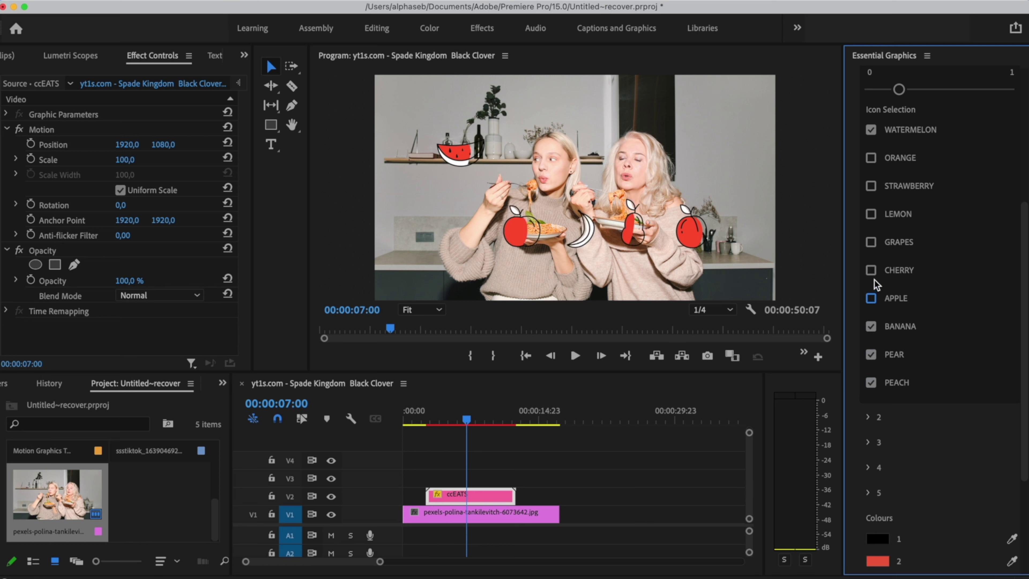
pyautogui.click(871, 270)
pyautogui.click(871, 242)
pyautogui.click(871, 213)
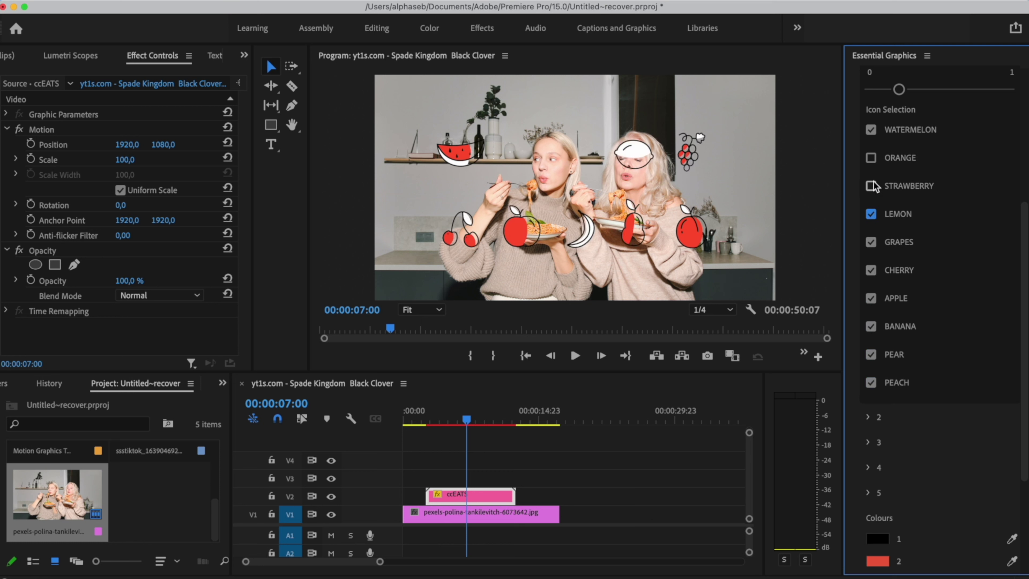
pyautogui.click(871, 157)
# Step: Scroll down to review icon group 1's fruit checkboxes and black, red, white colours
pyautogui.scroll(-5, 964, 334)
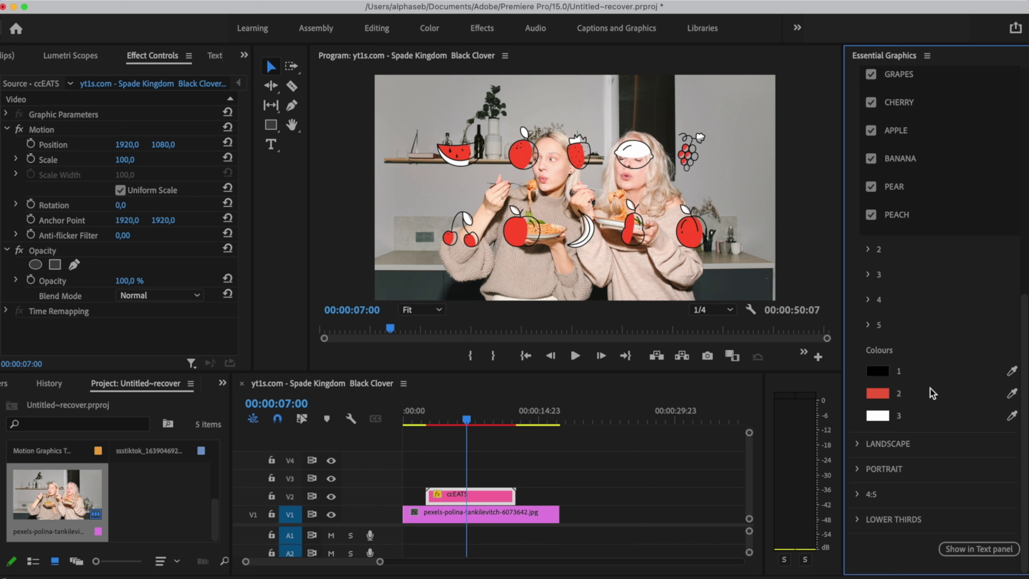
# Step: Collapse icon group 1 and the ICONS section, then switch the layout to LOWER THIRDS
pyautogui.scroll(10, 932, 393)
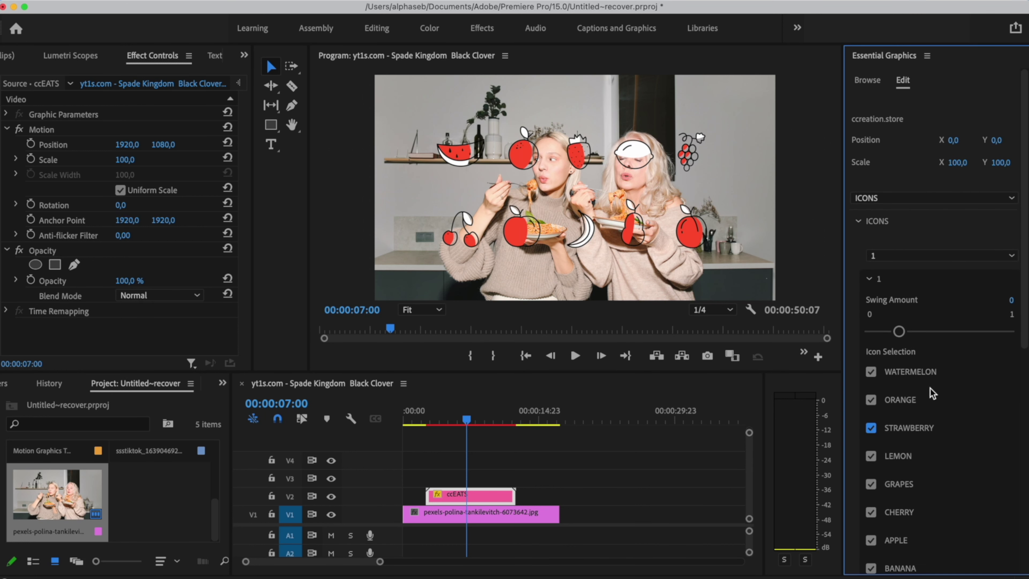
pyautogui.click(869, 279)
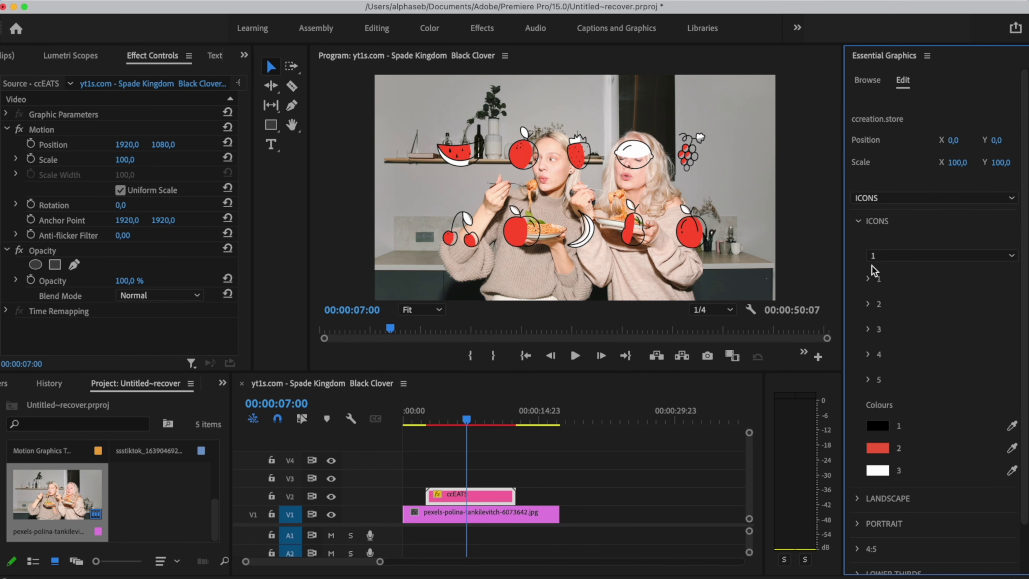
pyautogui.click(859, 222)
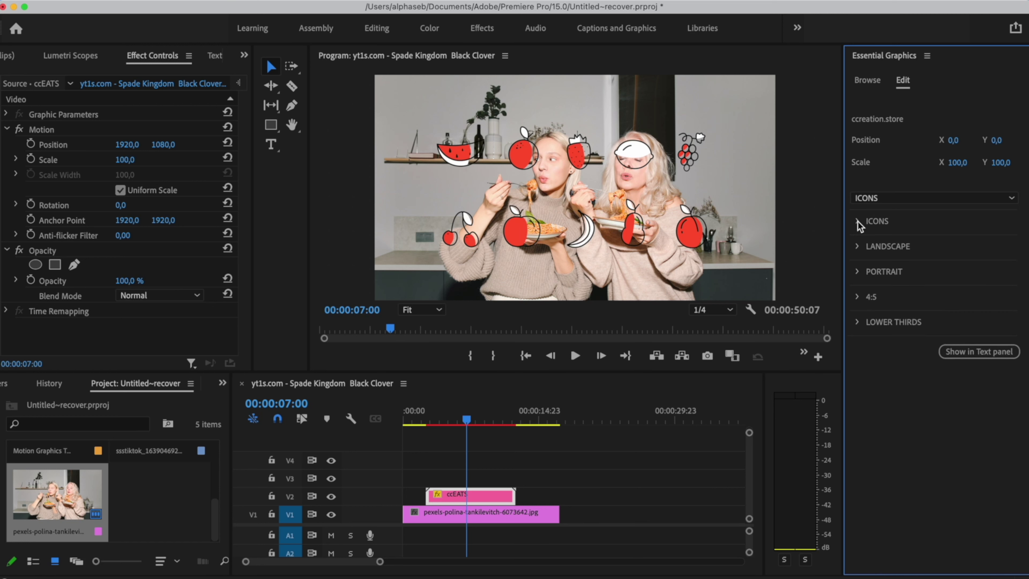
pyautogui.click(1012, 199)
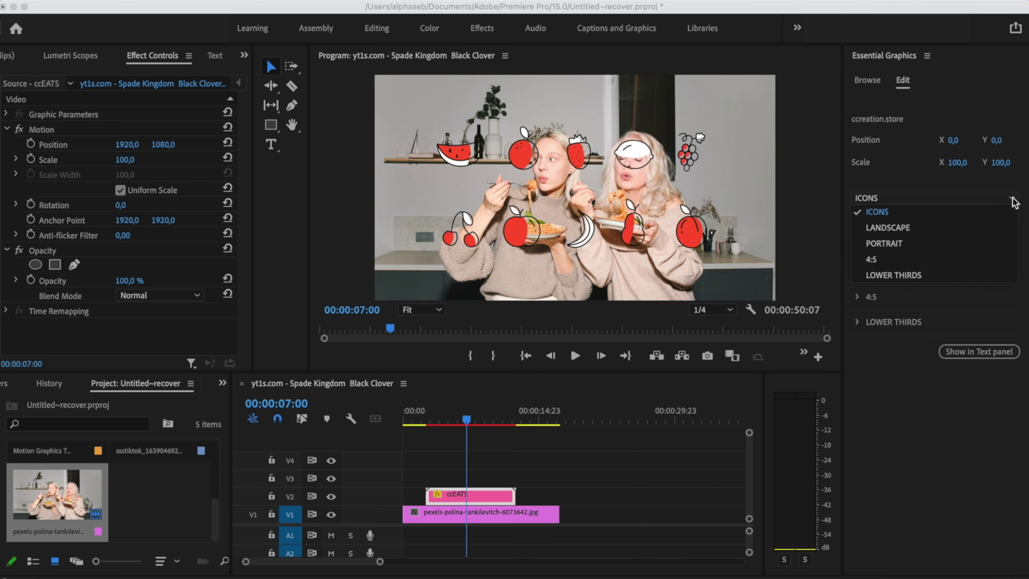
pyautogui.click(939, 280)
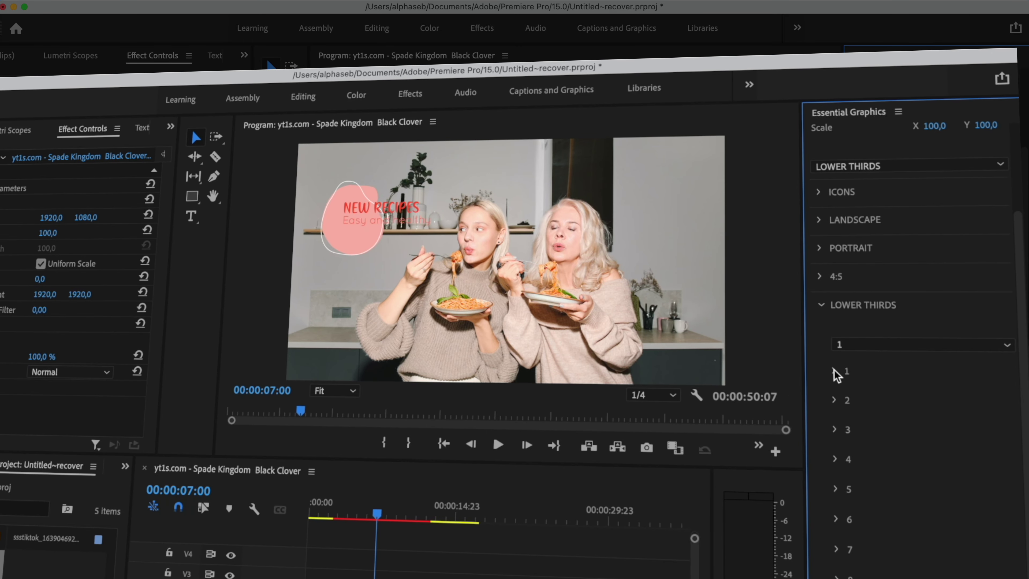
# Step: Expand lower third 1 to show titles NEW RECIPES and Easy and healthy, wave speed 3, opacity 100
pyautogui.click(835, 373)
pyautogui.scroll(-2, 822, 392)
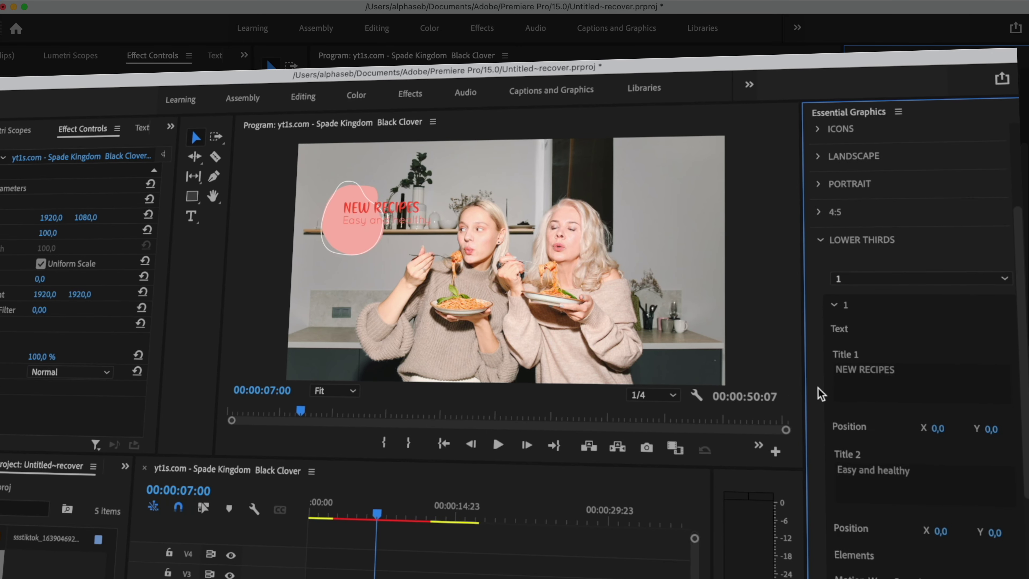
pyautogui.scroll(-5, 822, 393)
pyautogui.scroll(1, 821, 392)
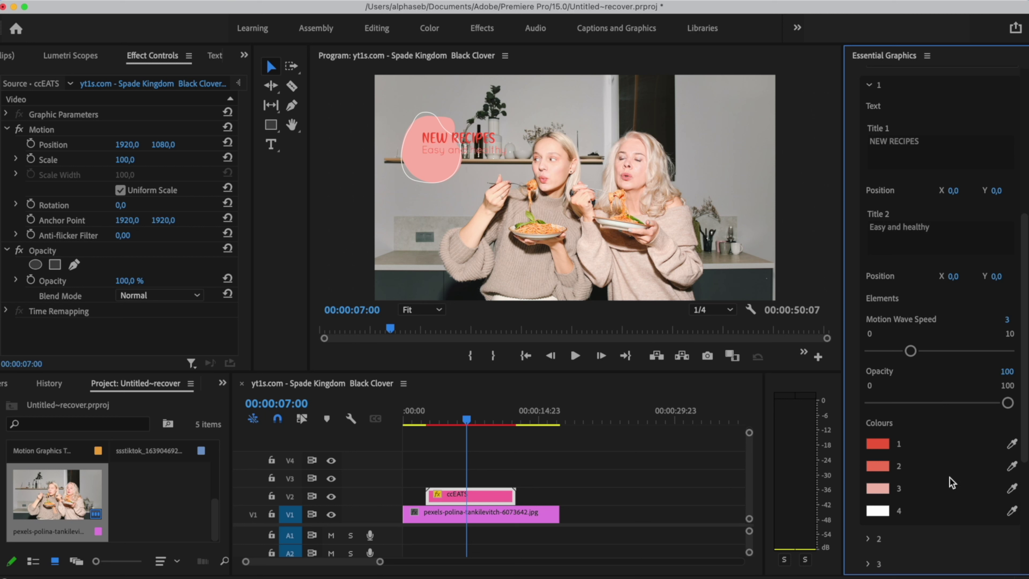
pyautogui.scroll(-5, 950, 478)
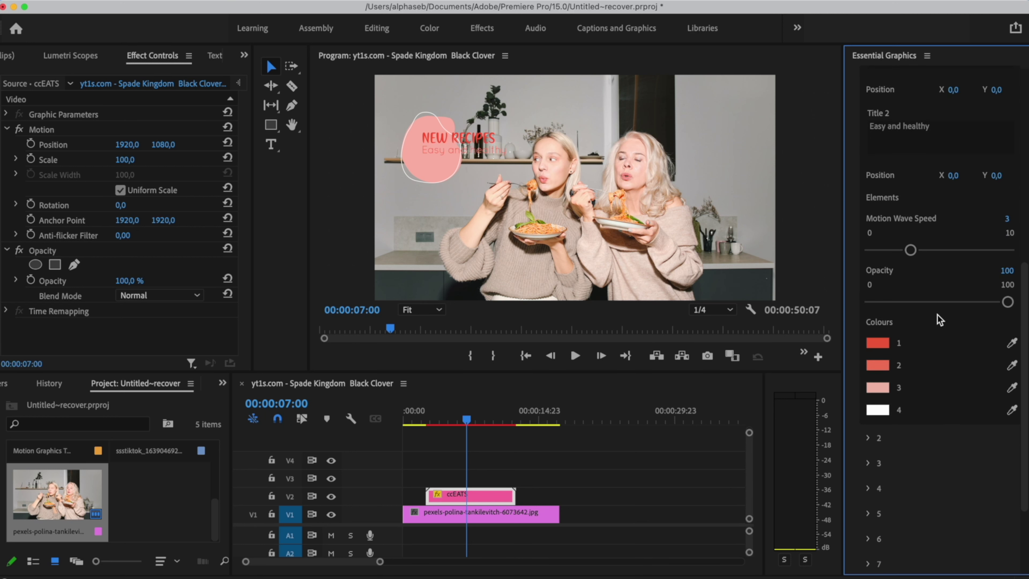